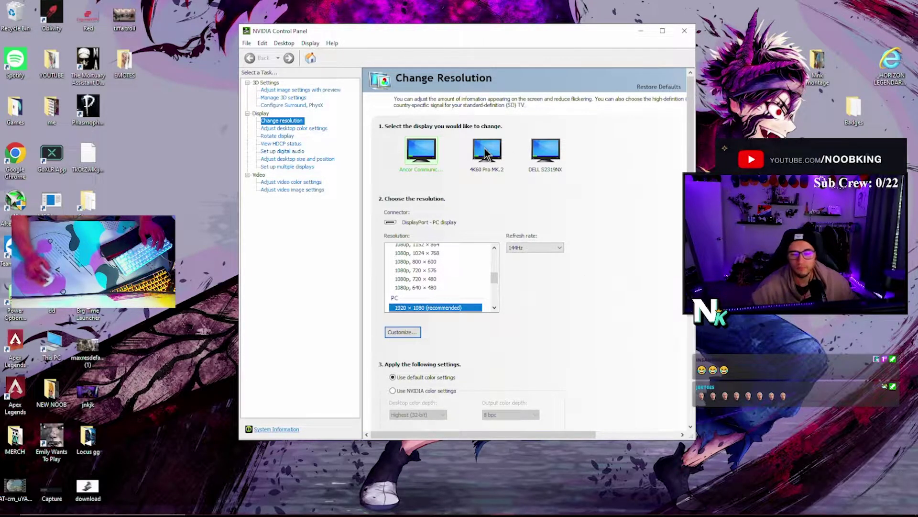
Step: Maximize the panel, look over HDCP, rotation and digital audio pages, then open Manage 3D Settings
click(663, 31)
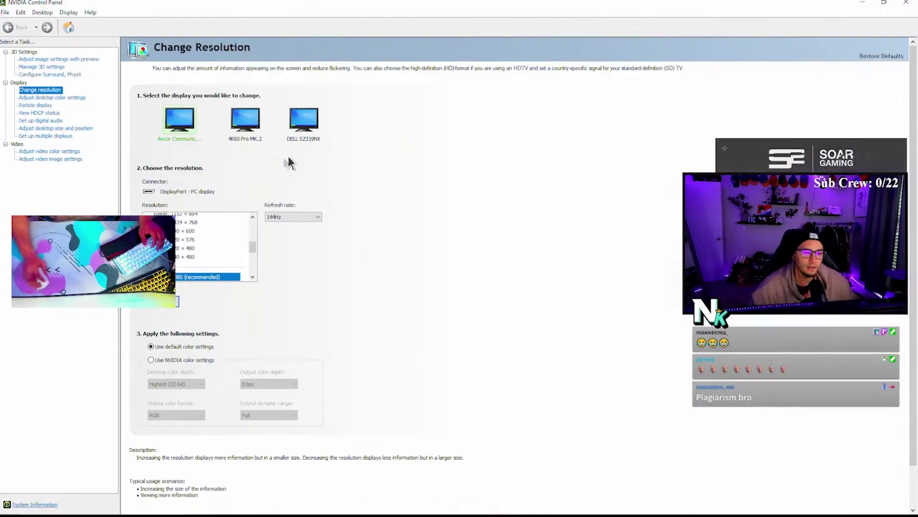
click(44, 114)
click(35, 105)
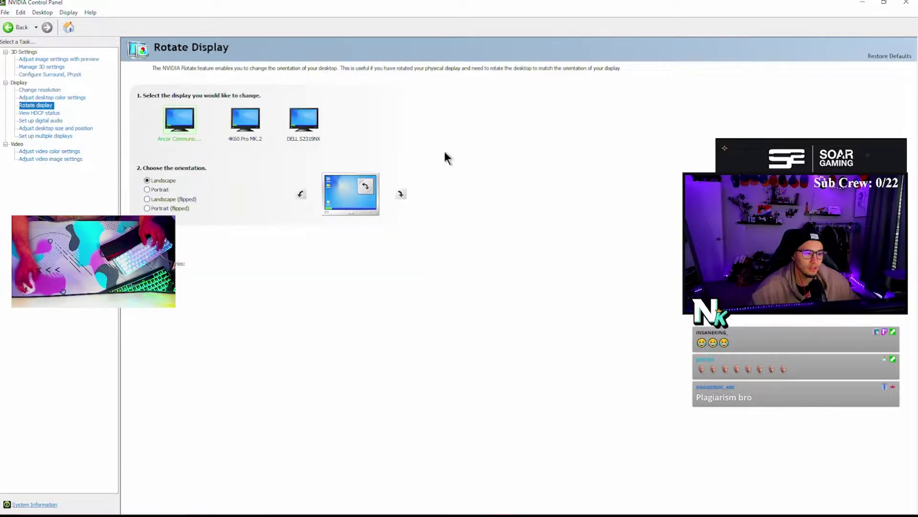
click(60, 122)
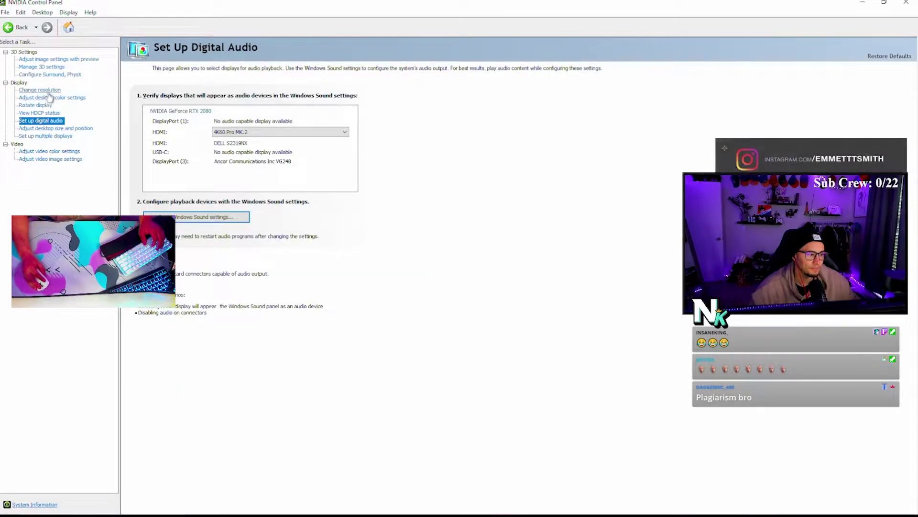
click(48, 91)
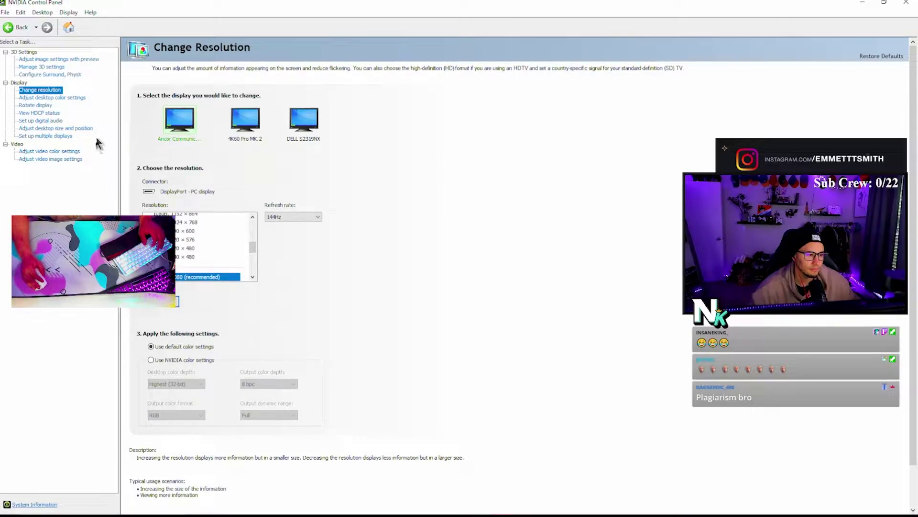
click(53, 59)
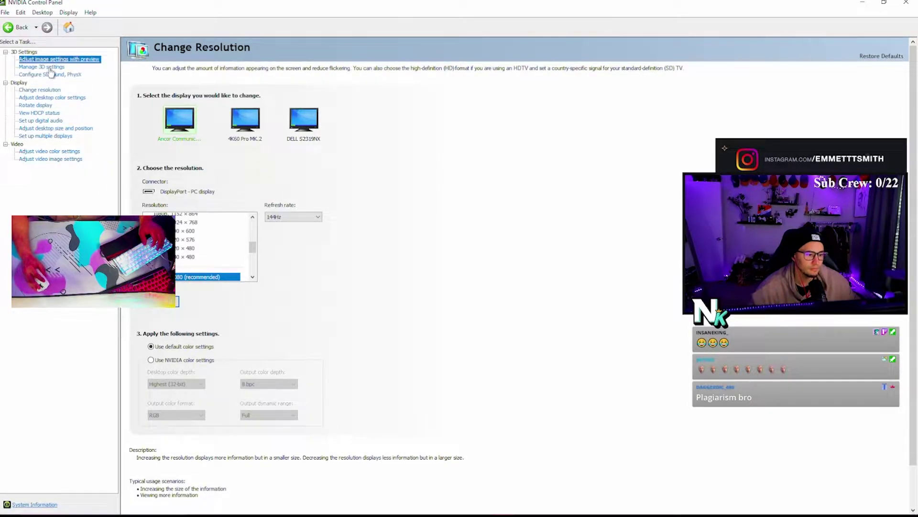
click(51, 68)
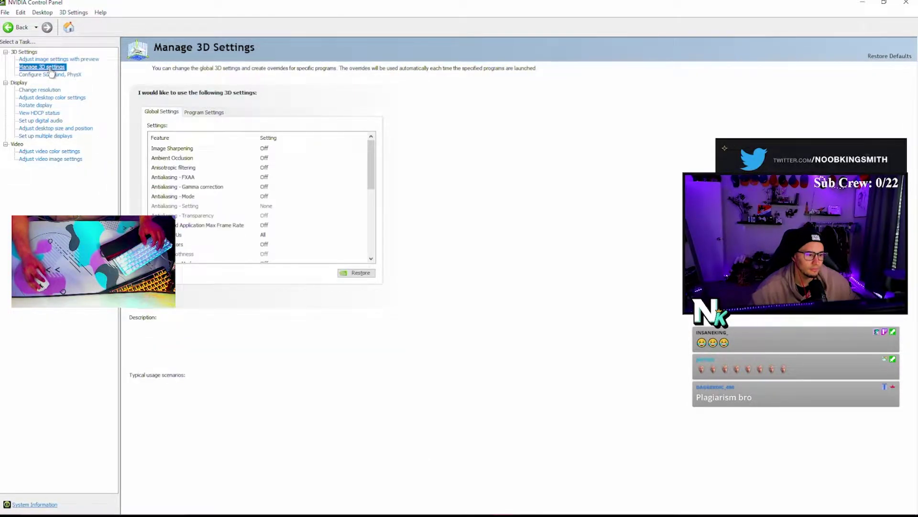
Step: Restore the control panel to a smaller window and shift it to the left
double_click(466, 5)
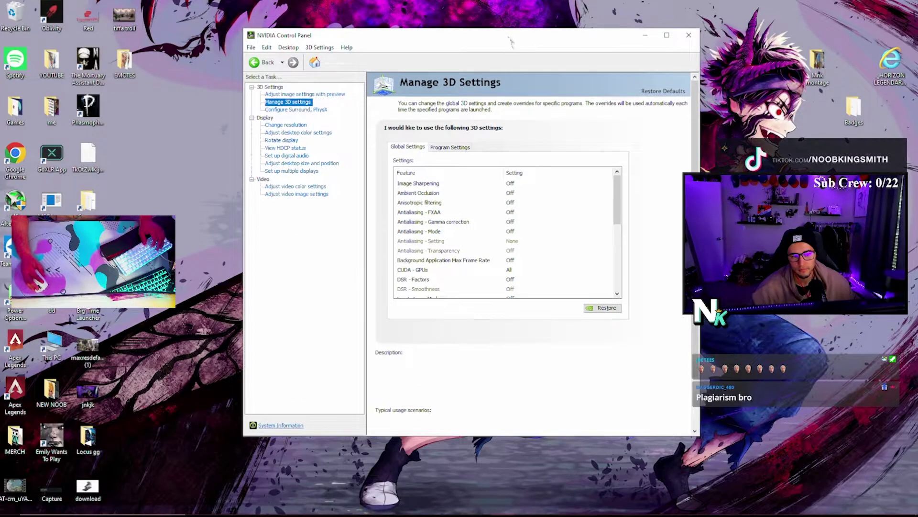
drag(509, 39, 454, 44)
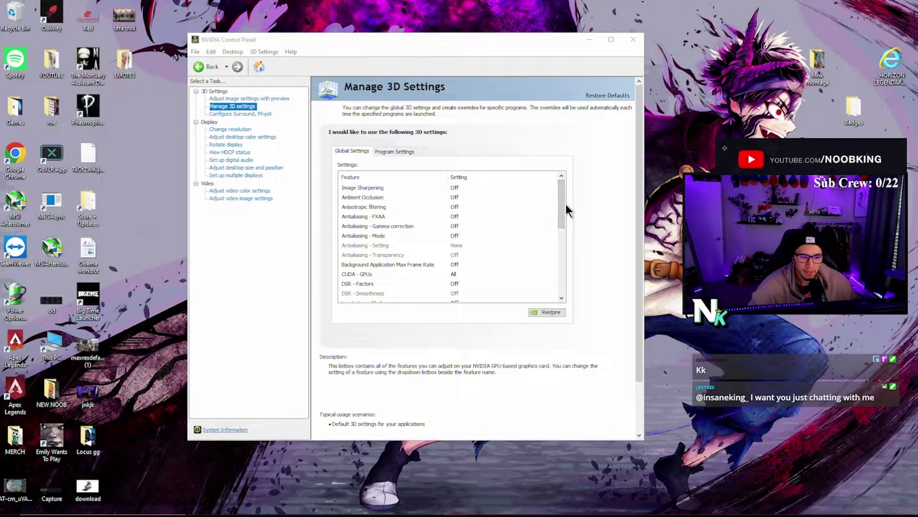
Step: Scroll the Global Settings list, then switch to Program Settings for Apex Legends (r5apex.exe)
drag(565, 203, 563, 242)
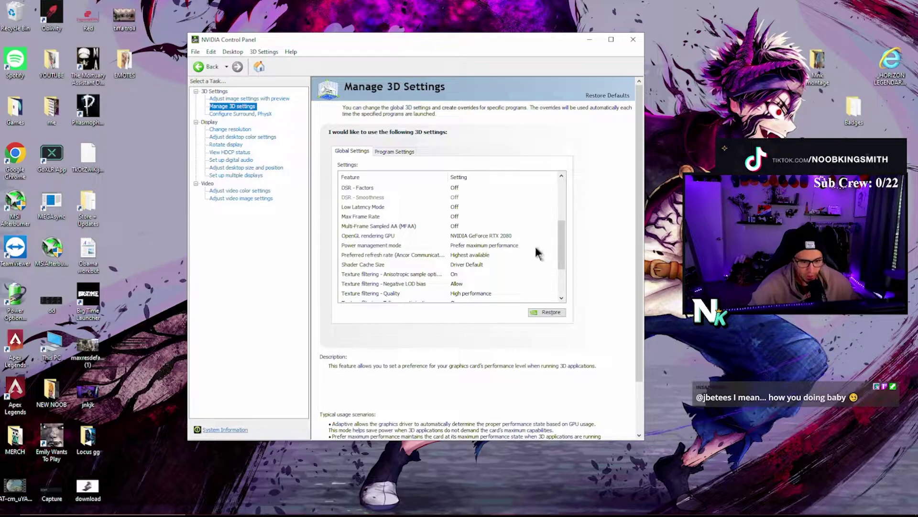
drag(566, 243, 562, 251)
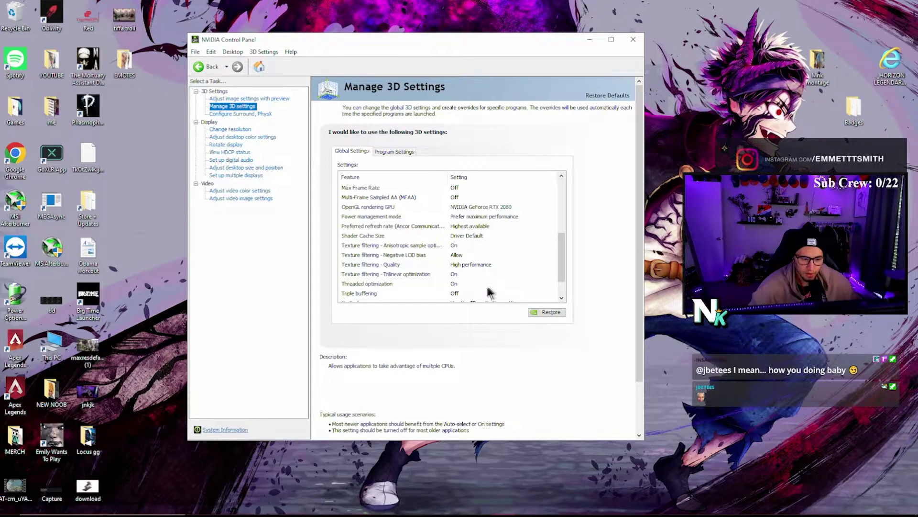
drag(564, 248, 563, 262)
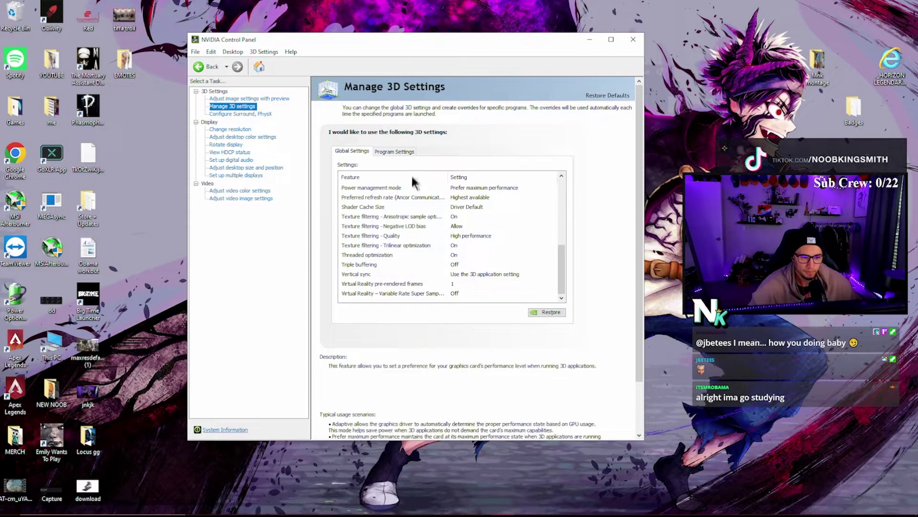
click(406, 152)
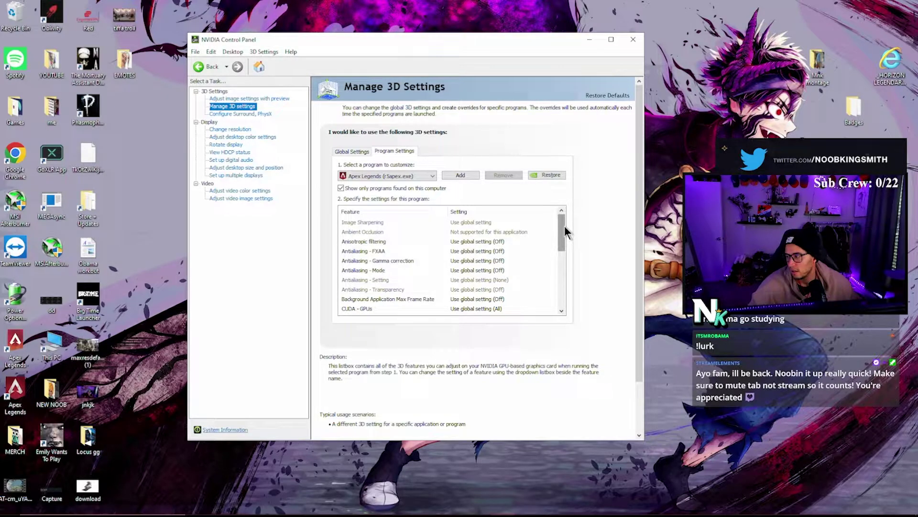
Step: Scroll through Apex Legends' program settings, all using global values, then close the control panel
drag(565, 226, 558, 246)
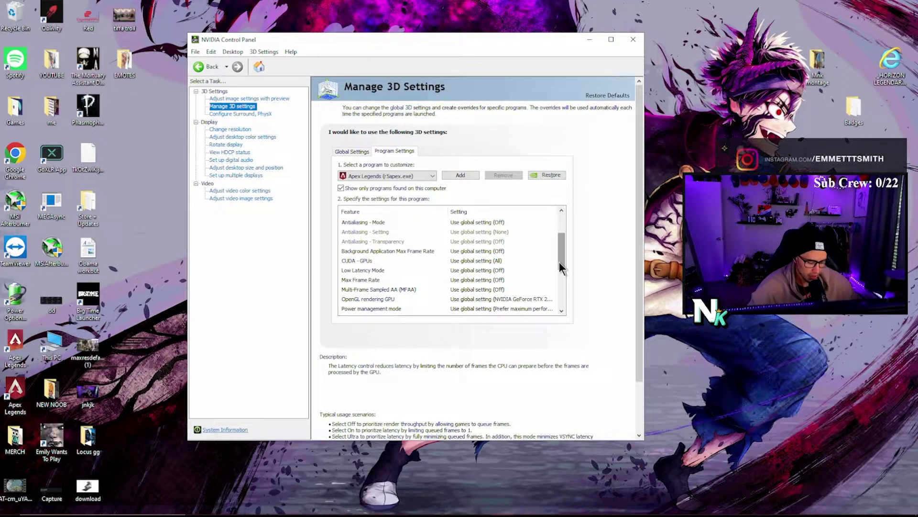
drag(561, 261, 553, 272)
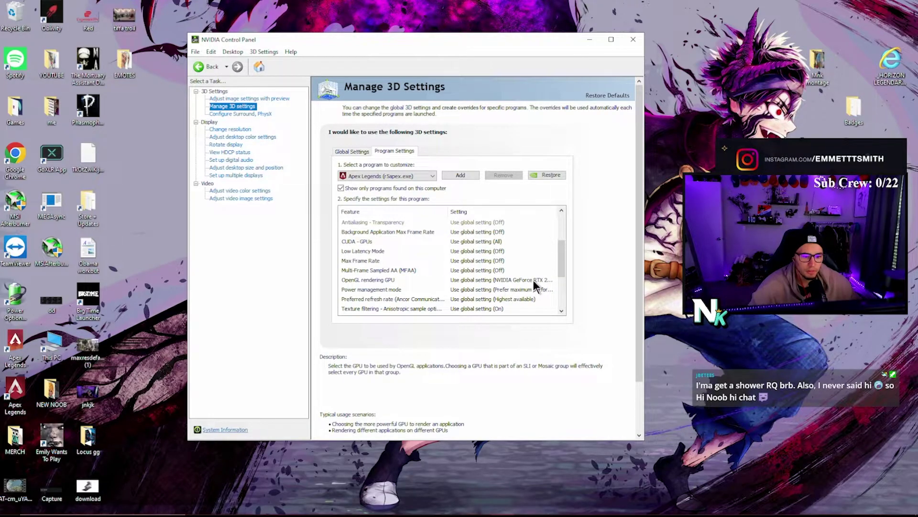
drag(560, 256, 563, 271)
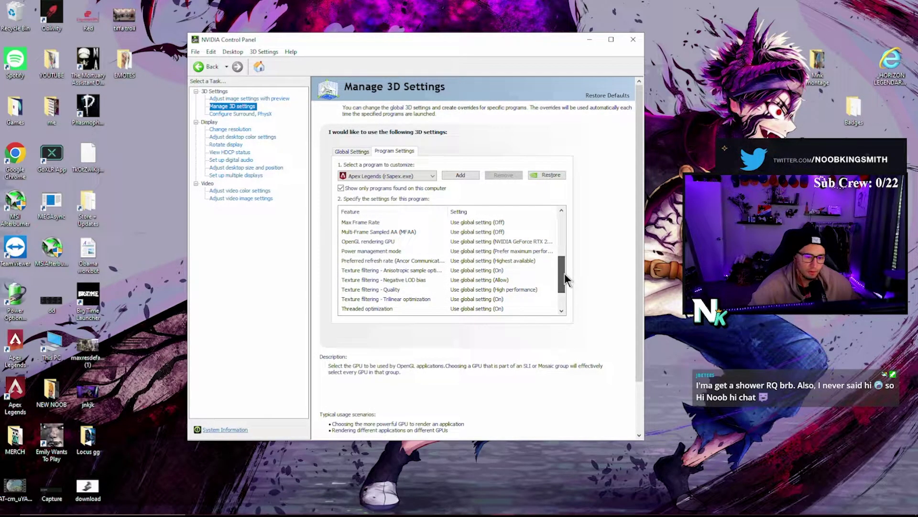
drag(564, 274, 564, 274)
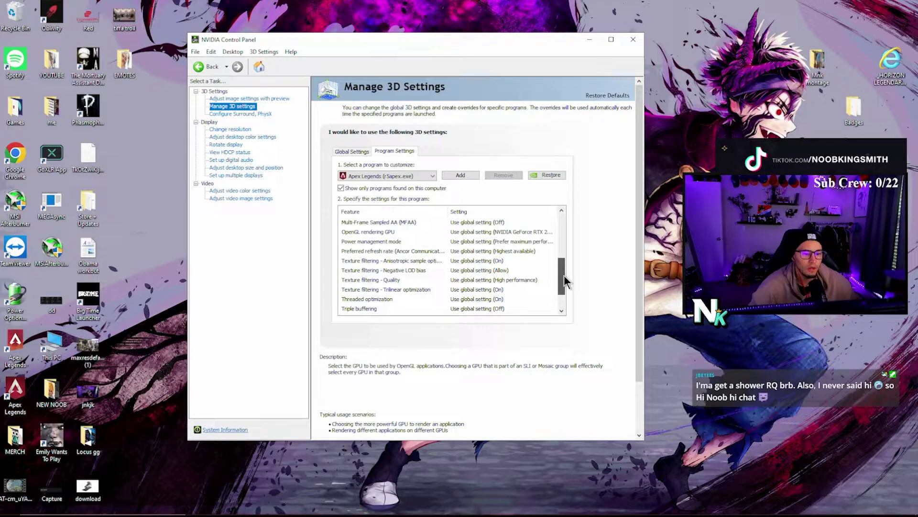
drag(564, 274, 564, 275)
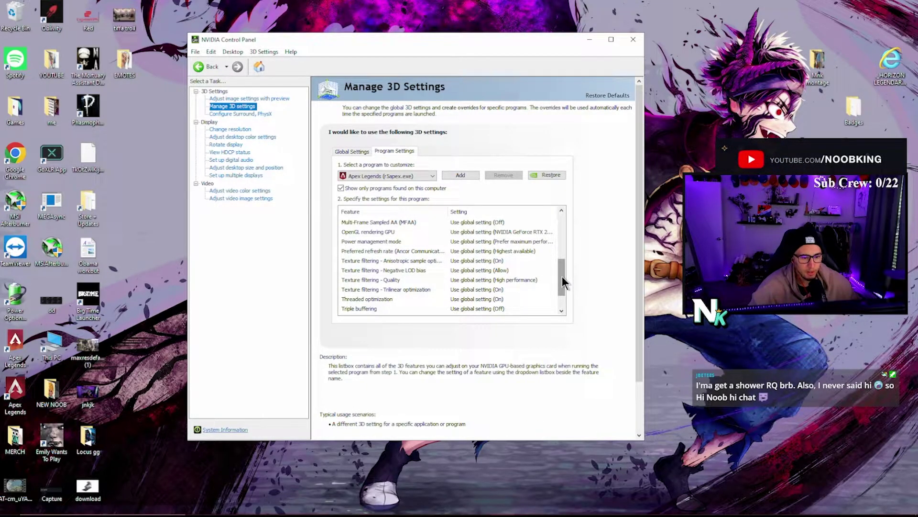
drag(561, 276, 562, 279)
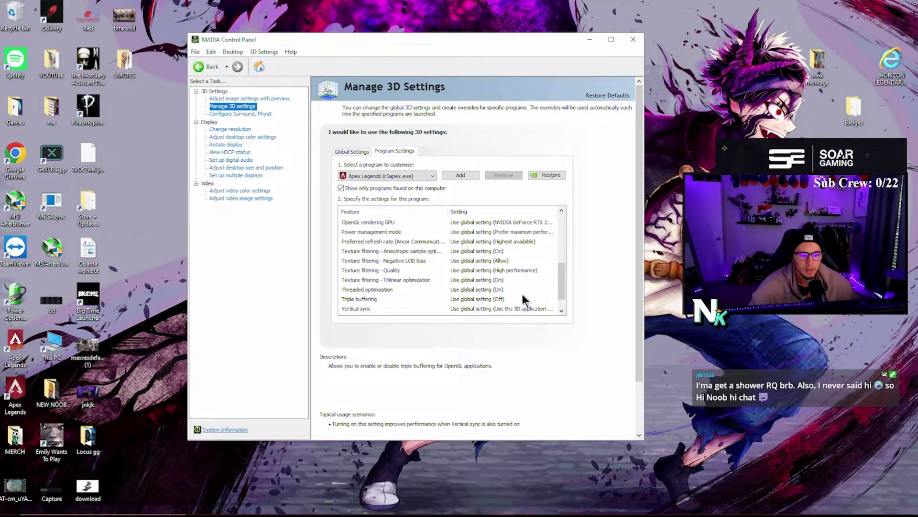
drag(562, 276, 564, 283)
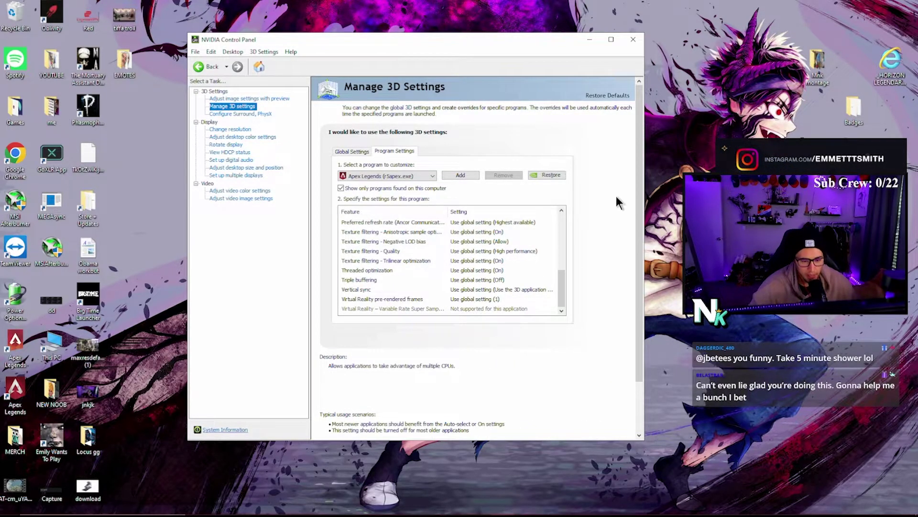
click(589, 40)
Step: Open Windows Display settings from the desktop menu and move the Settings window
right_click(359, 177)
click(438, 283)
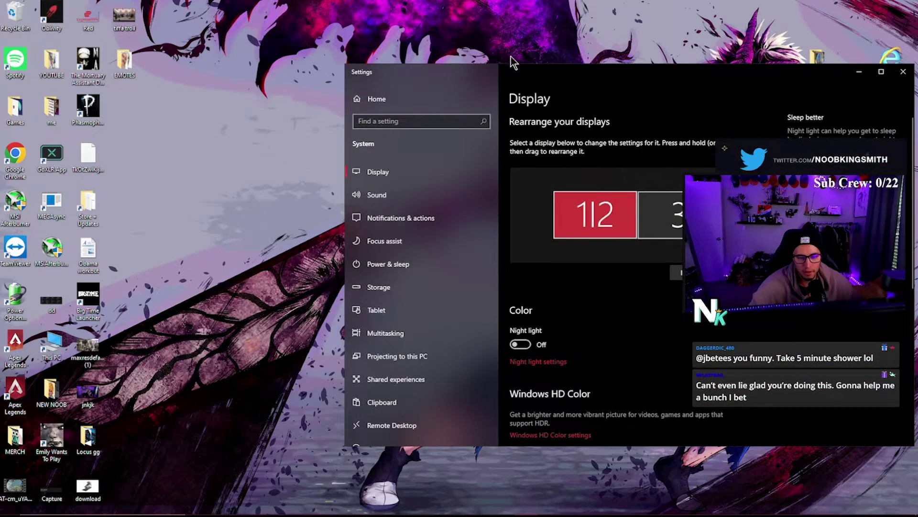
drag(450, 67, 317, 14)
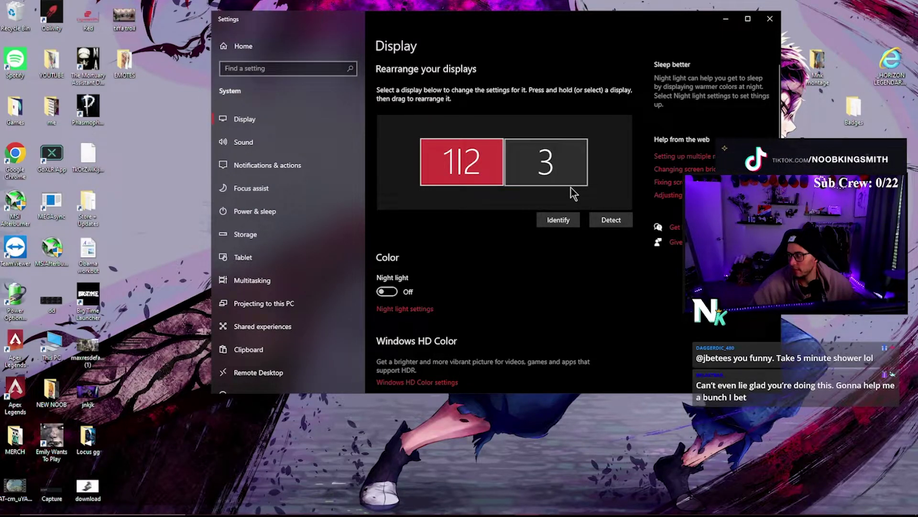
Step: Check Advanced scaling settings, then view Advanced display settings showing 1920 × 1080 at 144.001 Hz
scroll(549, 230, down, 4)
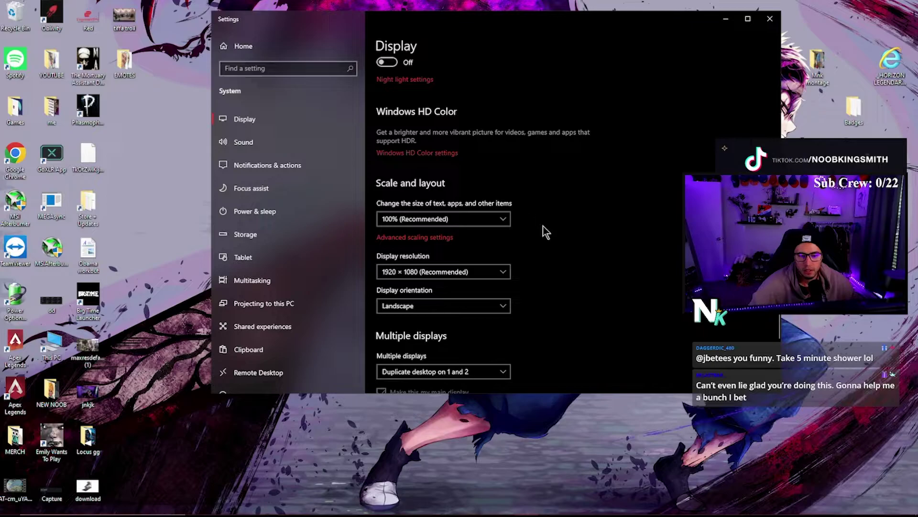
click(440, 237)
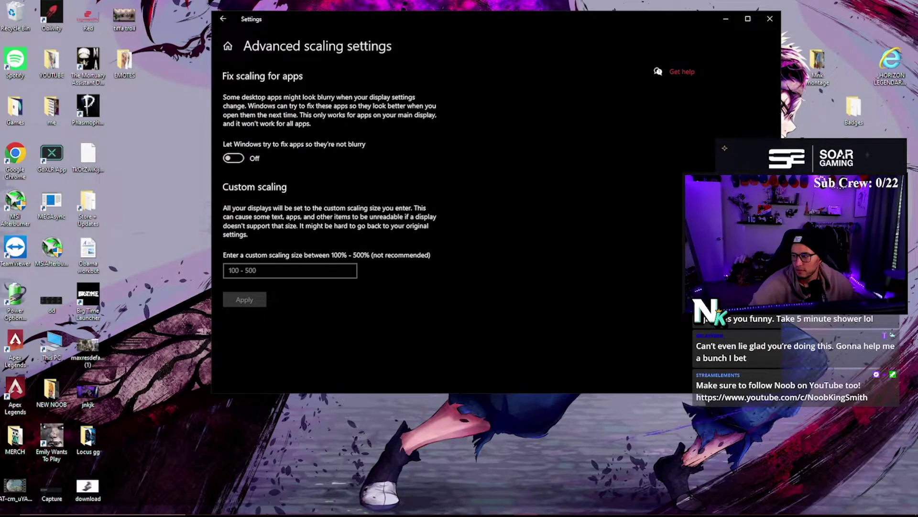
click(223, 19)
scroll(563, 232, down, 2)
scroll(563, 235, down, 4)
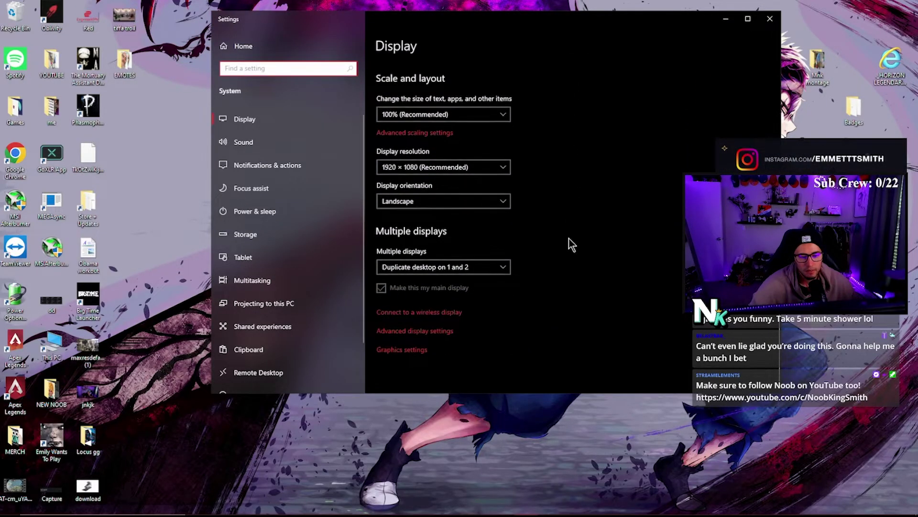
click(433, 331)
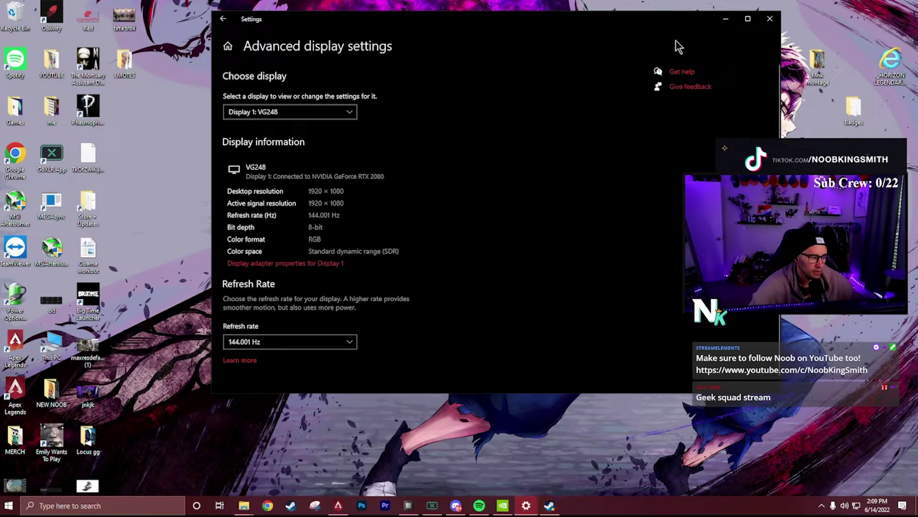
Step: Close Windows Settings and reopen NVIDIA Control Panel from the desktop menu on Change resolution
click(770, 18)
right_click(373, 224)
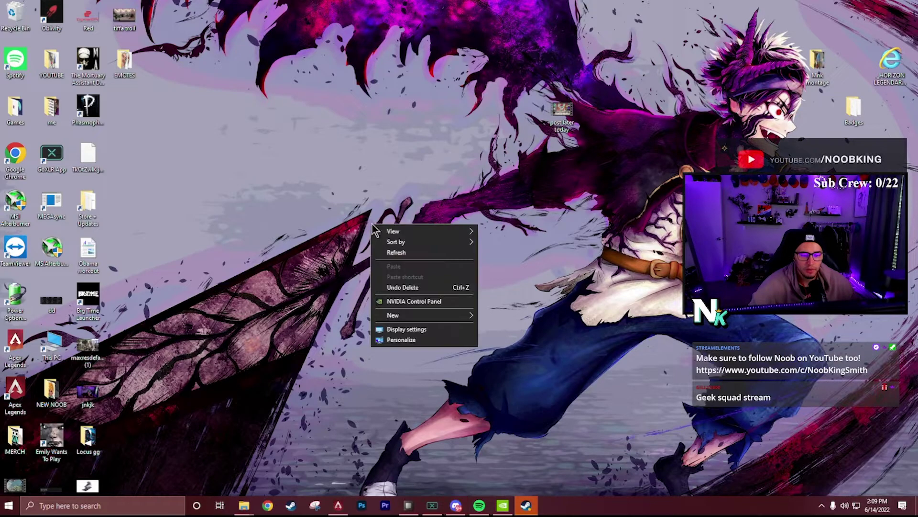
click(397, 302)
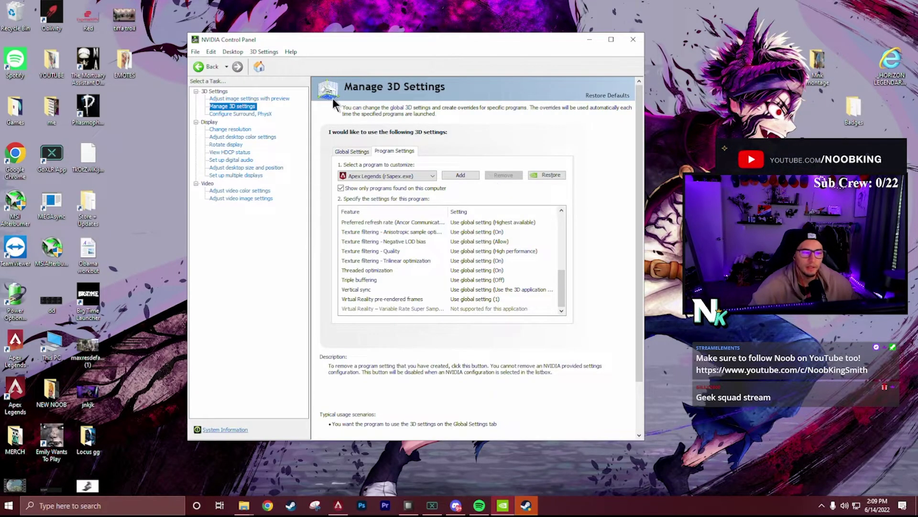
click(237, 129)
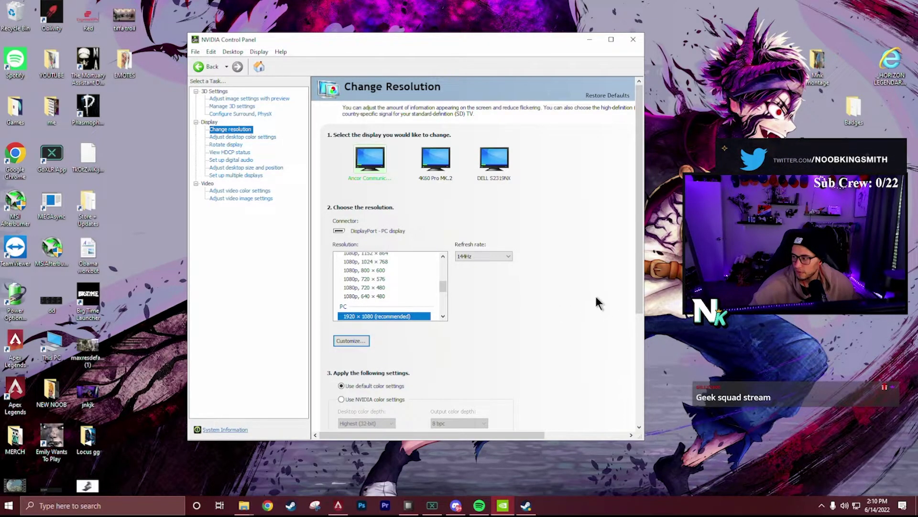
Step: Browse desktop color, HDCP, size and position, audio, multiple displays and video pages, ending on Adjust video image settings
click(234, 137)
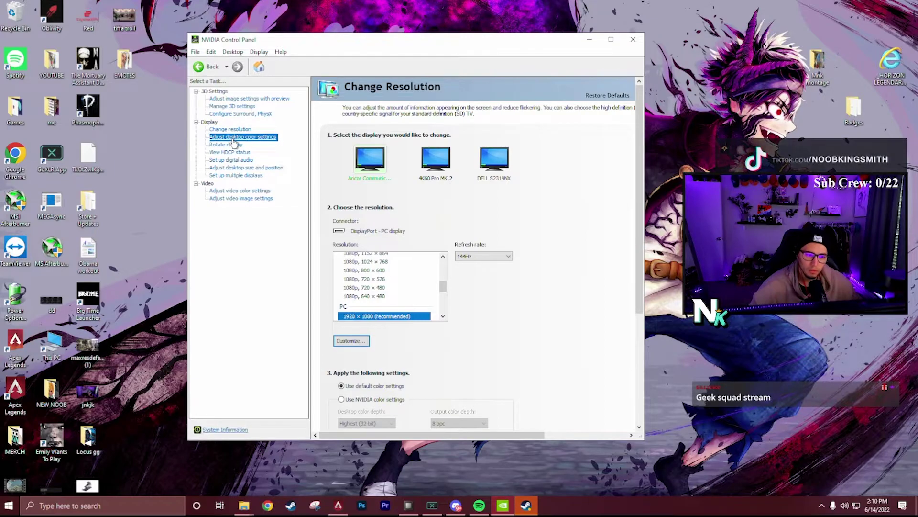
click(229, 153)
click(232, 167)
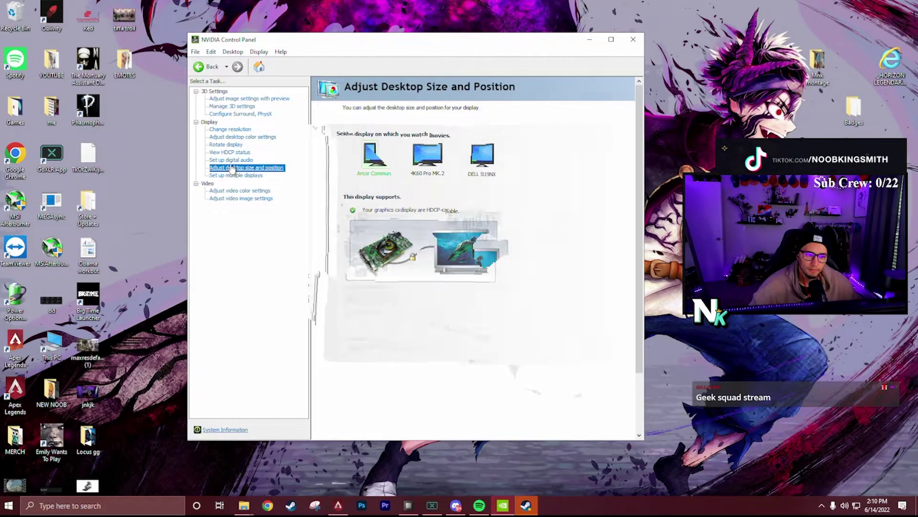
click(230, 160)
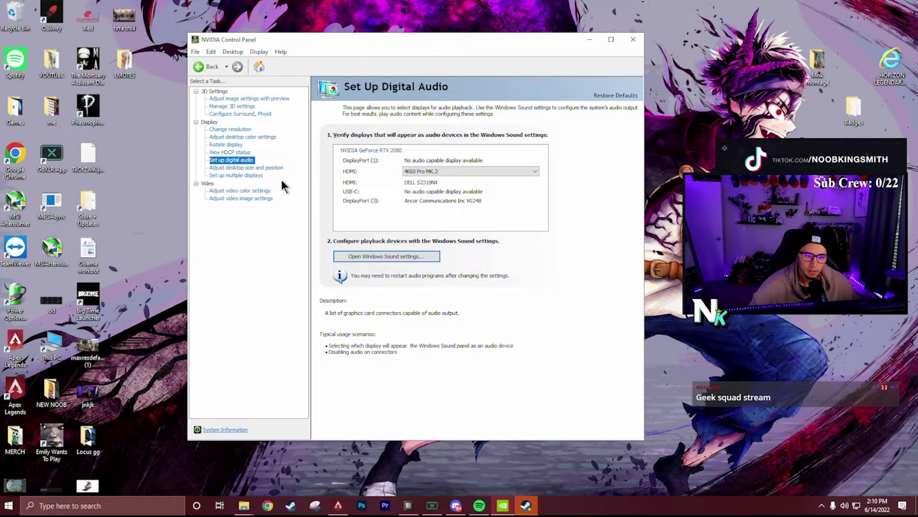
click(251, 177)
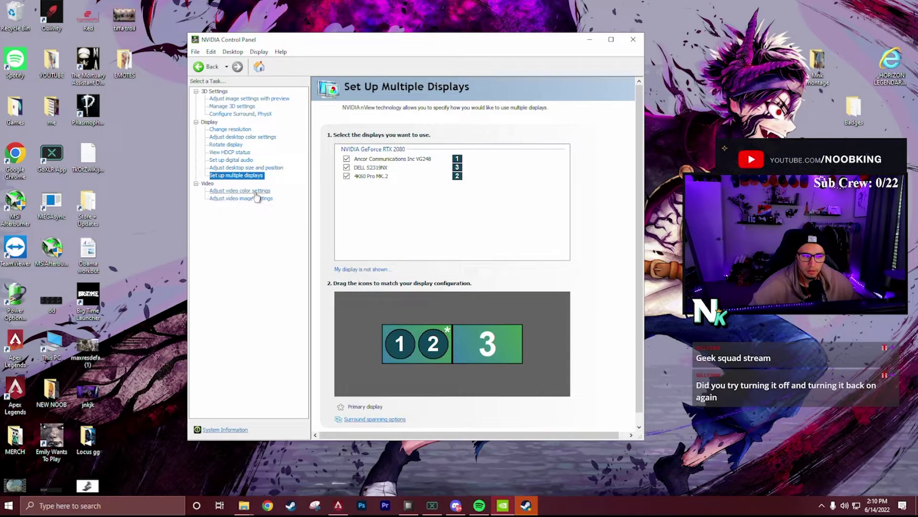
click(251, 192)
click(254, 200)
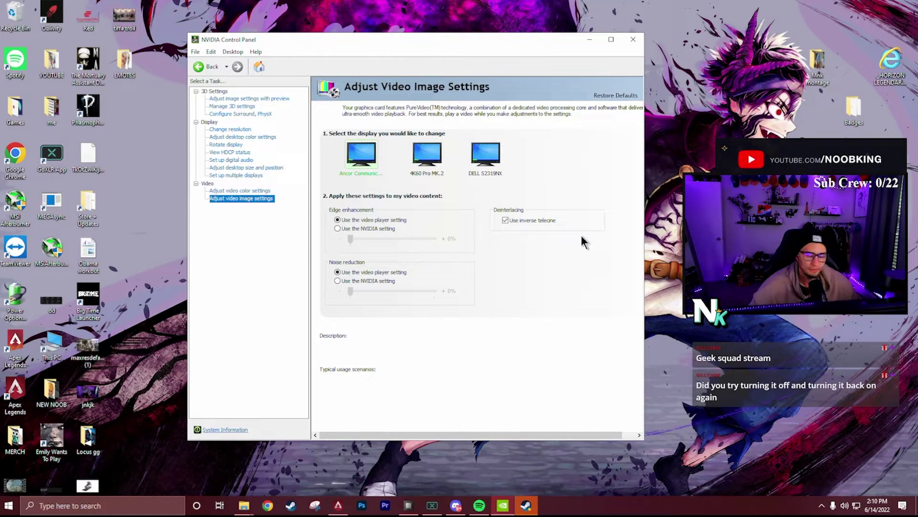
Step: Close NVIDIA Control Panel, dismiss the Twitch chat window and bring up the main Steam window
click(634, 38)
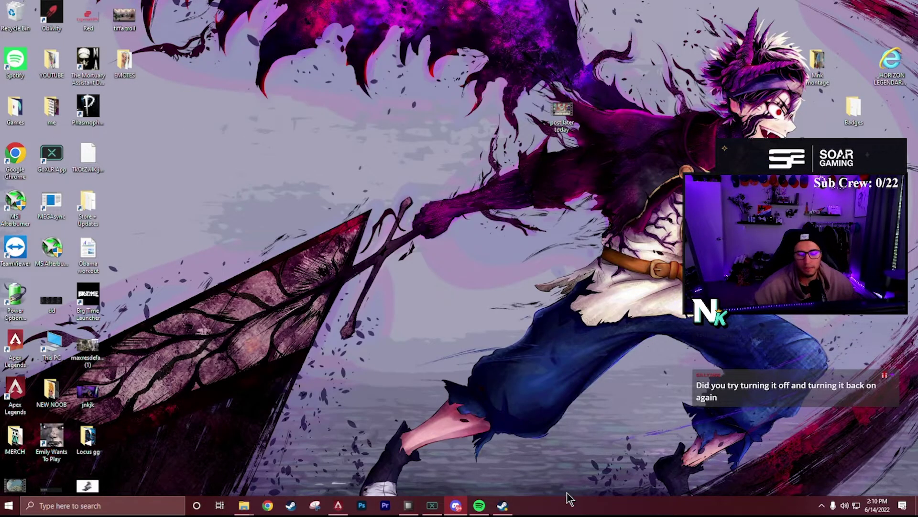
click(503, 505)
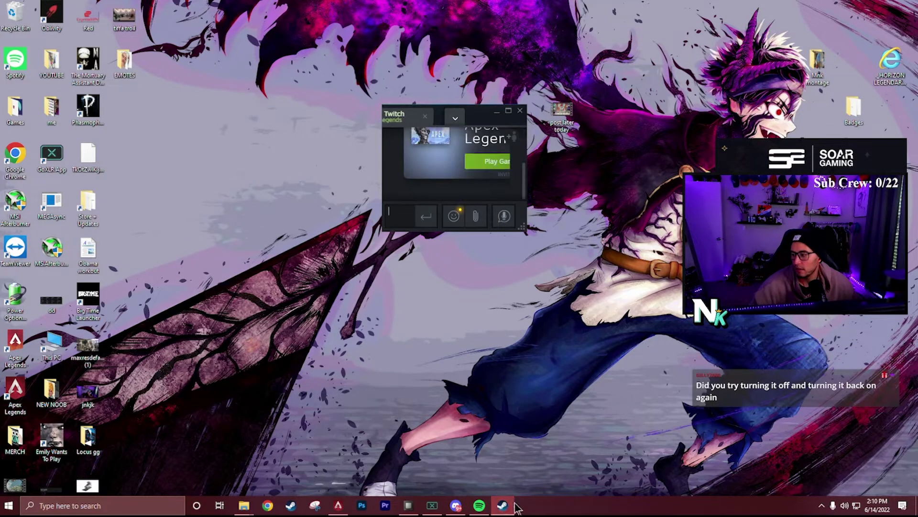
click(520, 110)
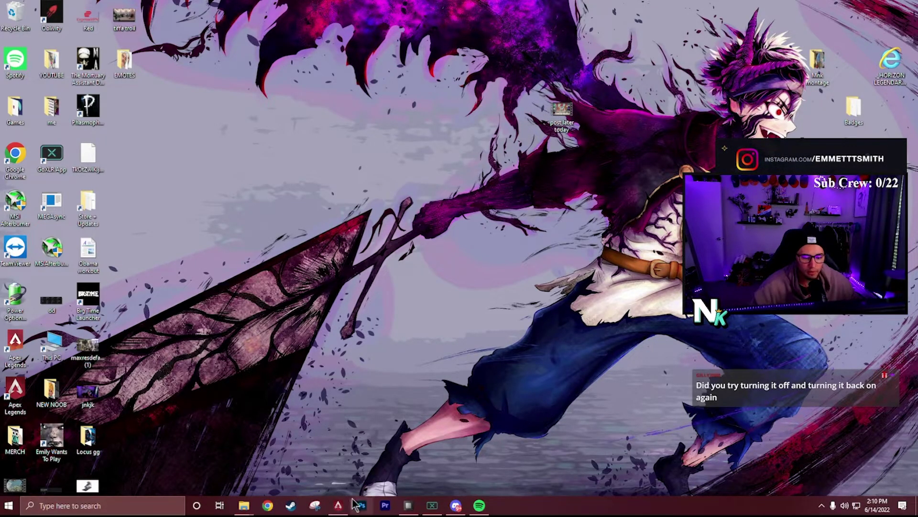
click(292, 505)
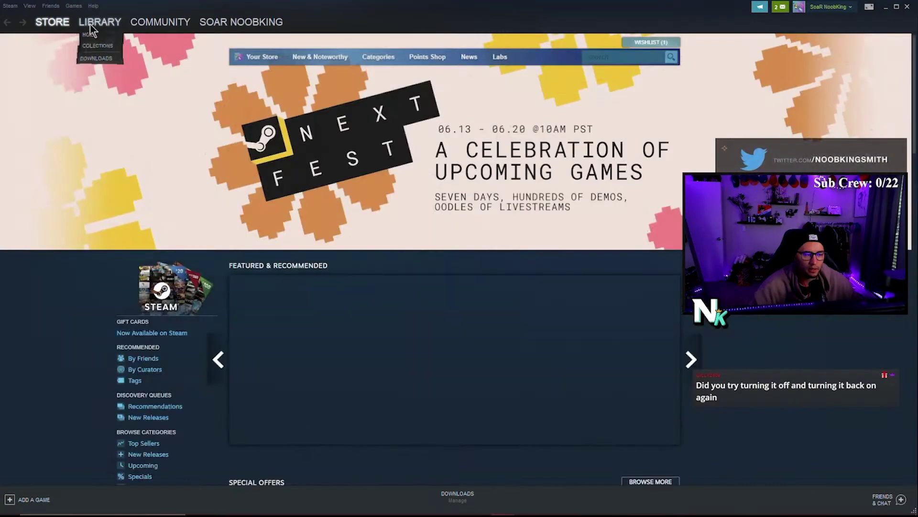
Step: Open Apex Legends' Properties from the Steam Library to show its launch options
click(92, 23)
right_click(64, 125)
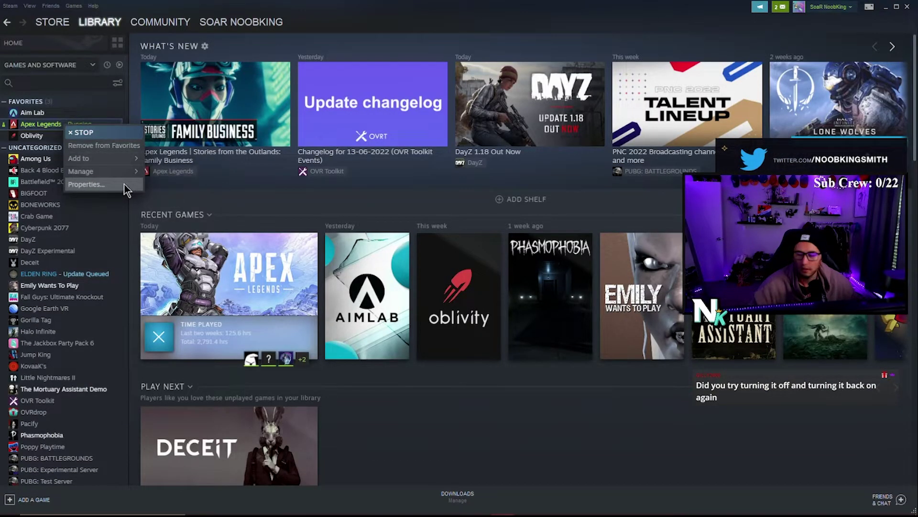
click(124, 184)
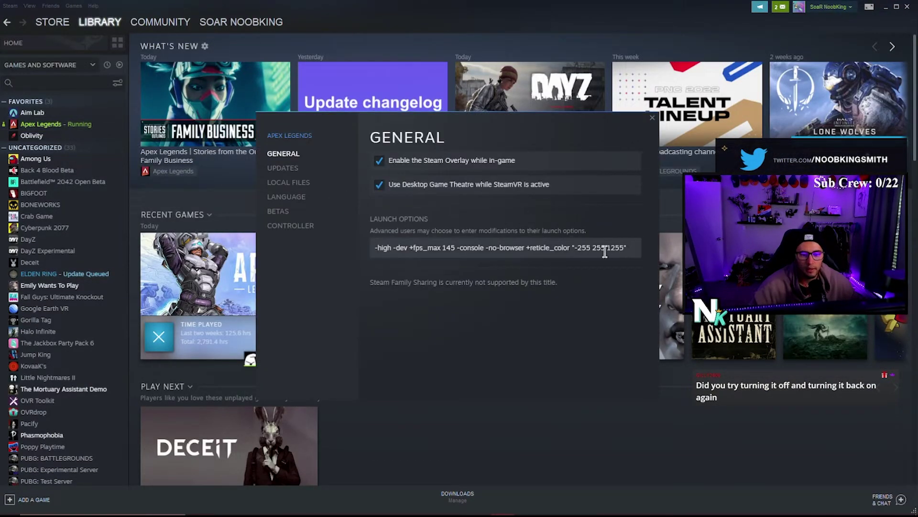